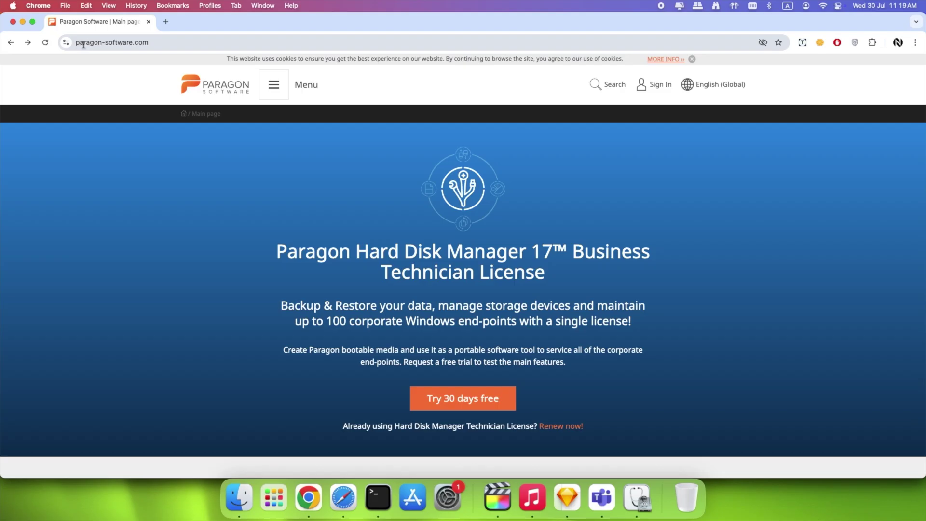
Download the Paragon NTFS macOs.dmg trial installer from Paragon's Microsoft NTFS for Mac product page
{"action": "scroll", "coordinate": [377, 264], "scroll_direction": "down", "scroll_amount": 2}
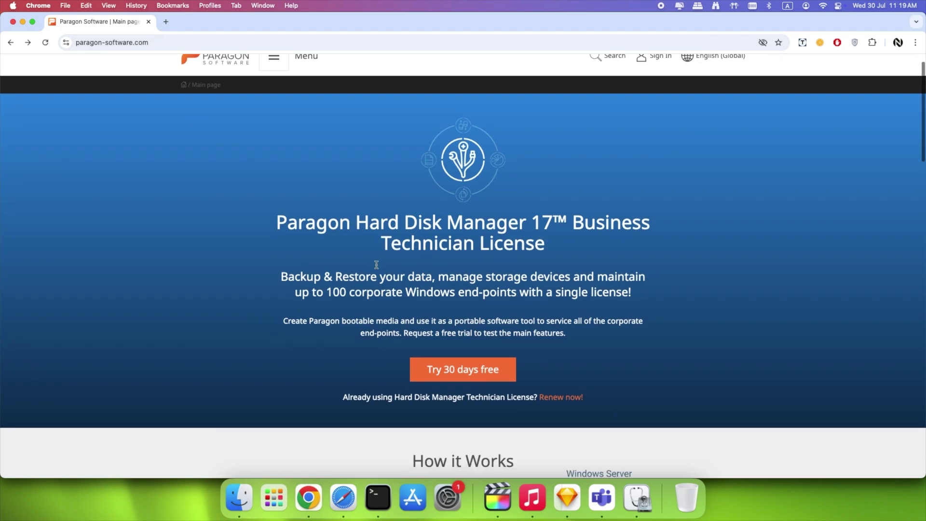
{"action": "scroll", "coordinate": [377, 264], "scroll_direction": "down", "scroll_amount": 15}
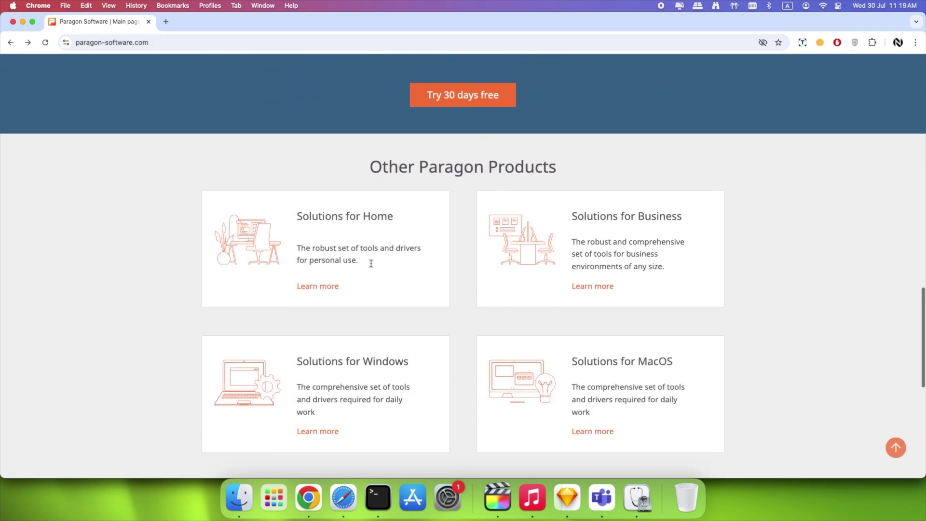
{"action": "scroll", "coordinate": [371, 263], "scroll_direction": "down", "scroll_amount": 3}
{"action": "left_click", "coordinate": [453, 416]}
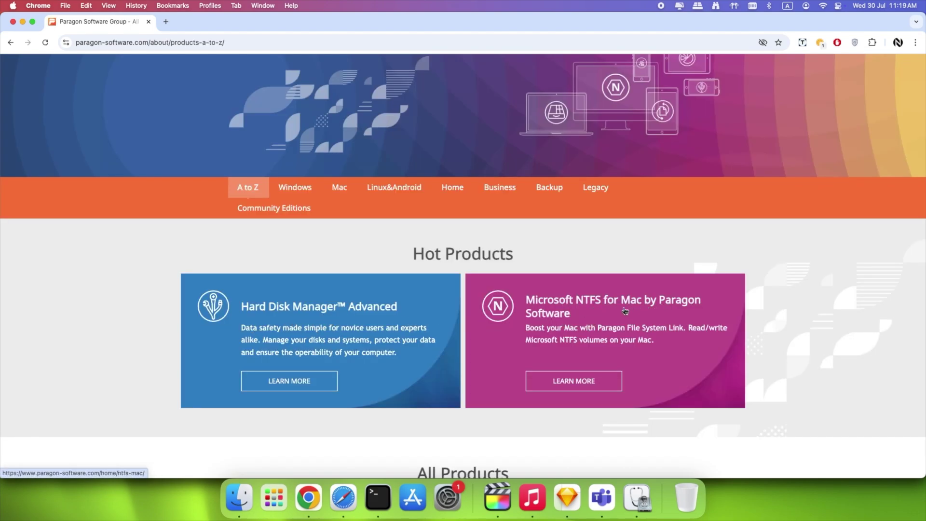
{"action": "left_click", "coordinate": [570, 306]}
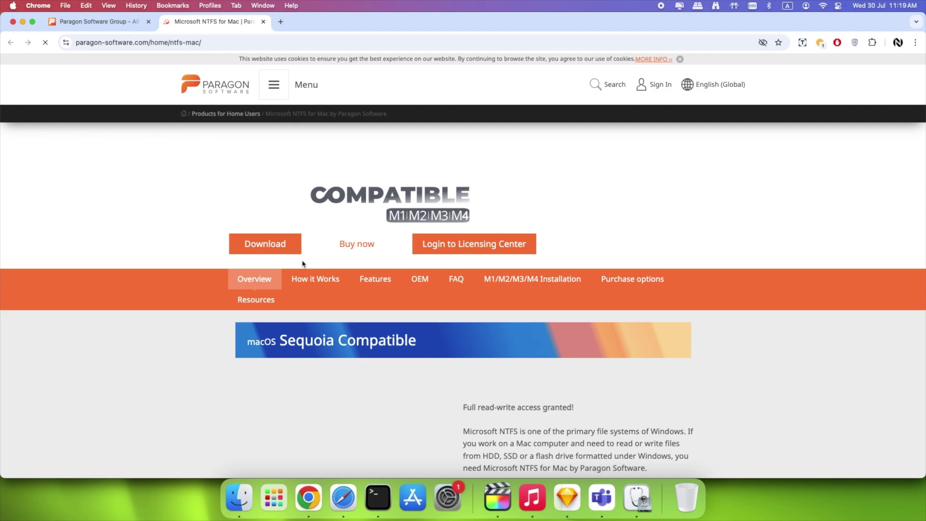
{"action": "scroll", "coordinate": [302, 263], "scroll_direction": "down", "scroll_amount": 3}
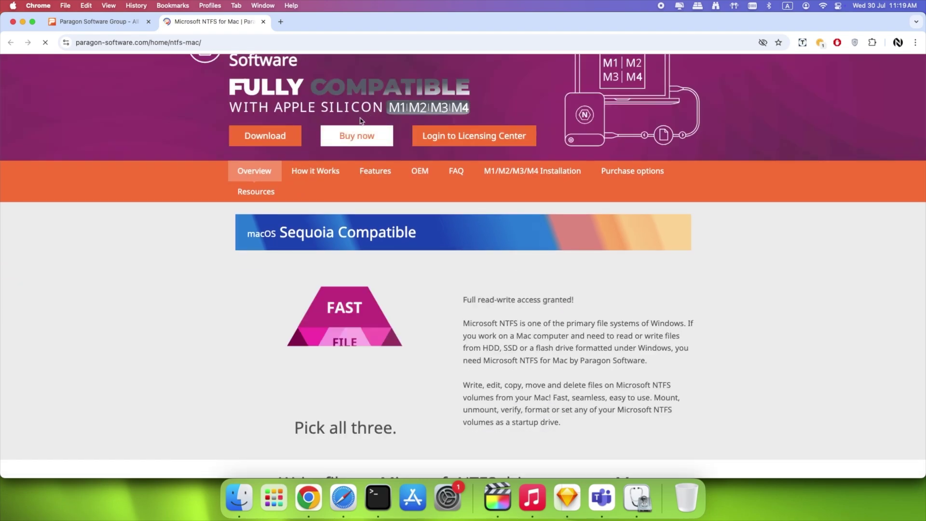
{"action": "left_click", "coordinate": [265, 136]}
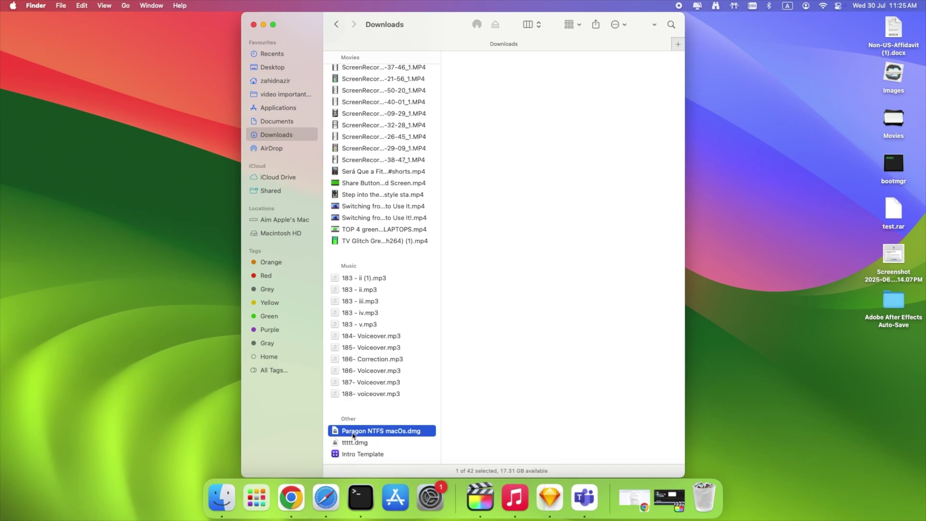
Mount Paragon NTFS macOs.dmg, start the installer and accept the software licence agreement
{"action": "double_click", "coordinate": [389, 431]}
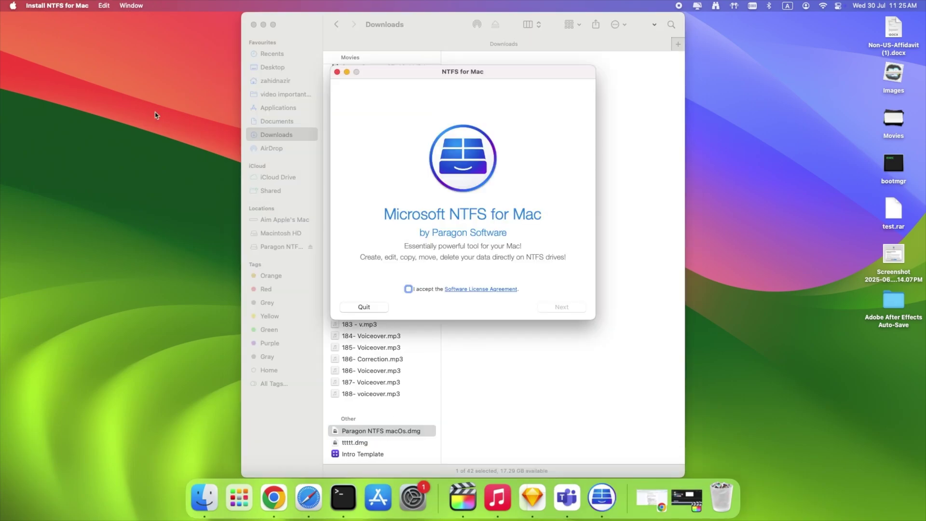
{"action": "left_click", "coordinate": [409, 289]}
{"action": "left_click", "coordinate": [553, 308]}
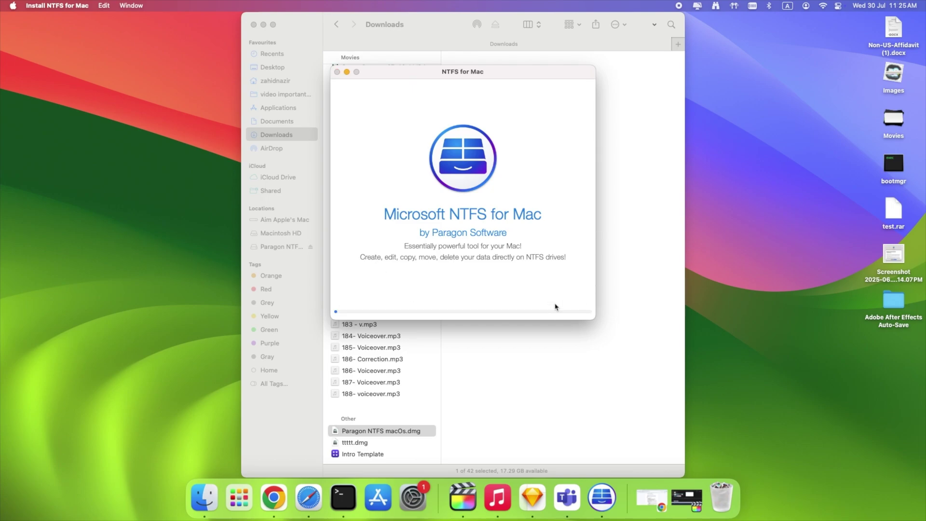
Enter the administrator password to install the helper tool
{"action": "type", "text": "••"}
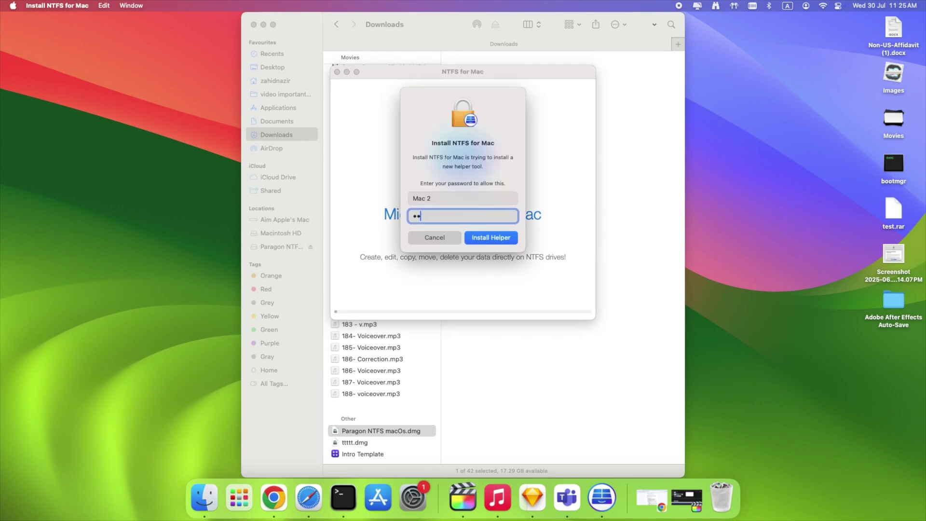
{"action": "type", "text": "••"}
{"action": "key", "text": "BackSpace"}
{"action": "key", "text": "BackSpace"}
{"action": "key", "text": "BackSpace"}
{"action": "type", "text": "•••"}
{"action": "key", "text": "Return"}
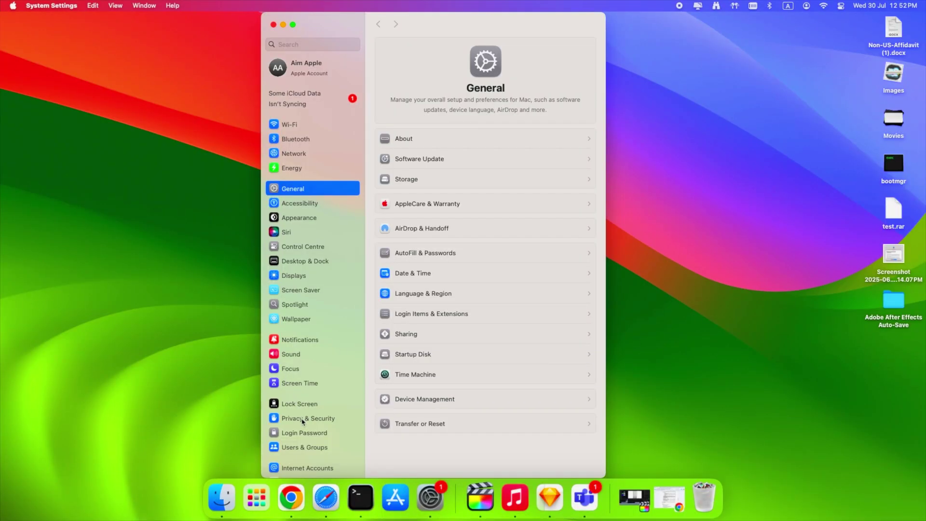
Review the system software awaiting approval under Privacy & Security
{"action": "left_click", "coordinate": [302, 421]}
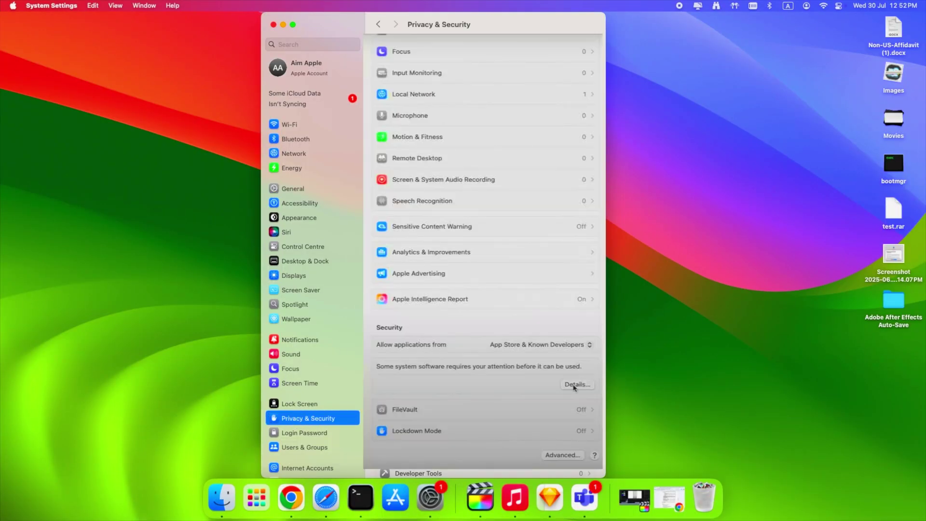
{"action": "left_click", "coordinate": [576, 385]}
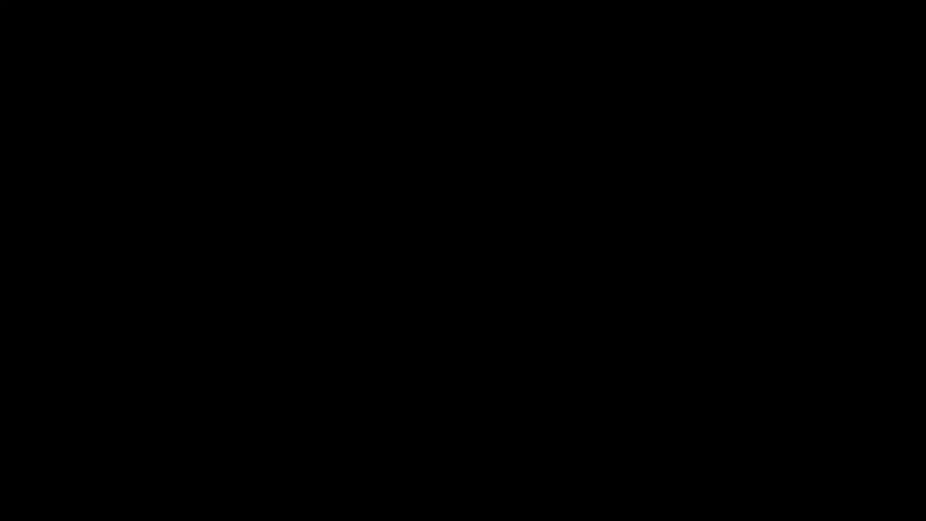
{"action": "scroll", "coordinate": [314, 273], "scroll_direction": "down", "scroll_amount": 5}
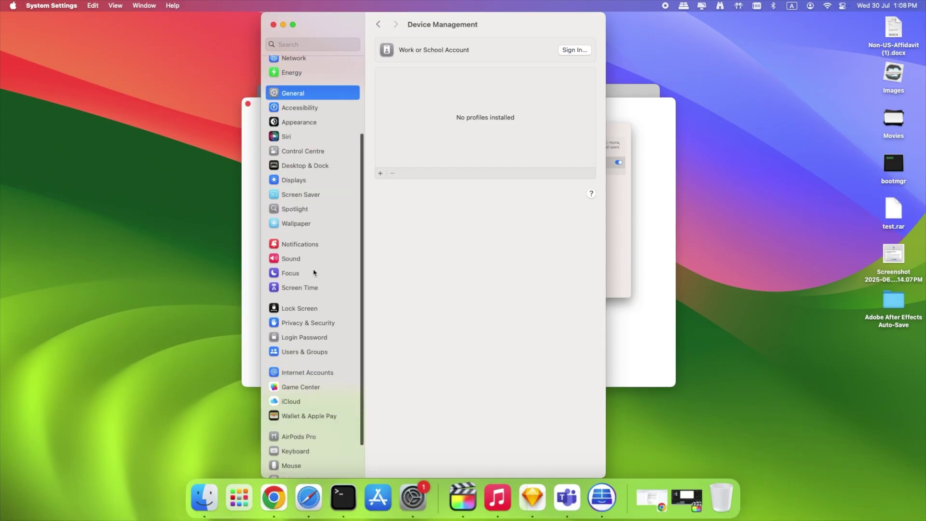
{"action": "left_click", "coordinate": [290, 323]}
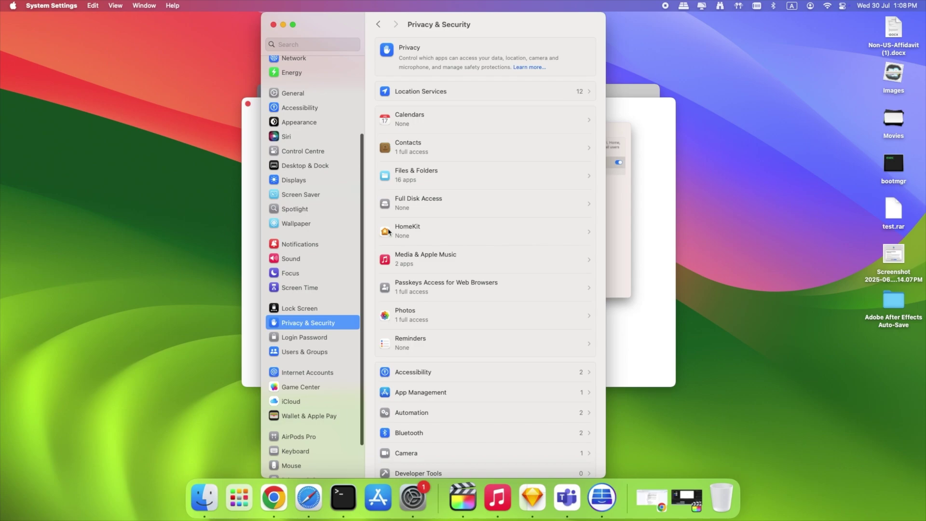
Give com.paragon-software Full Disk Access, confirming with the account password
{"action": "left_click", "coordinate": [412, 210]}
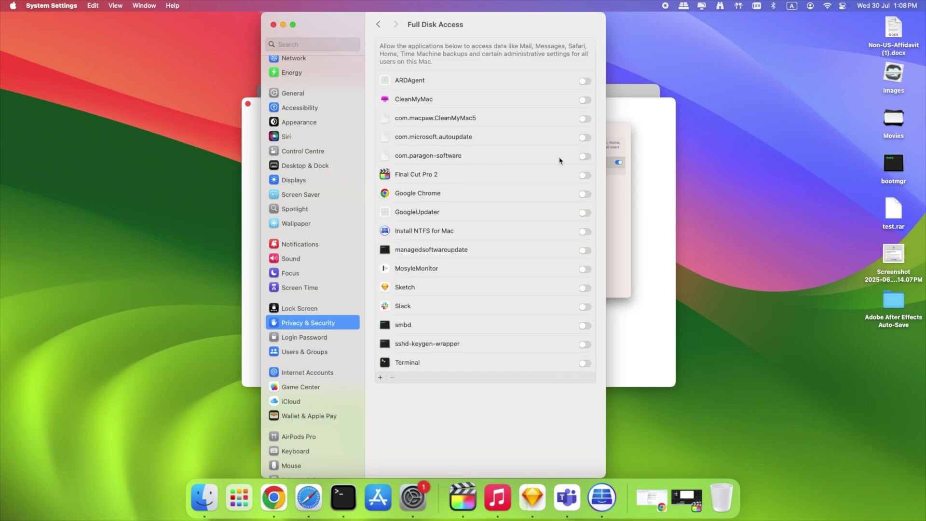
{"action": "left_click", "coordinate": [584, 156]}
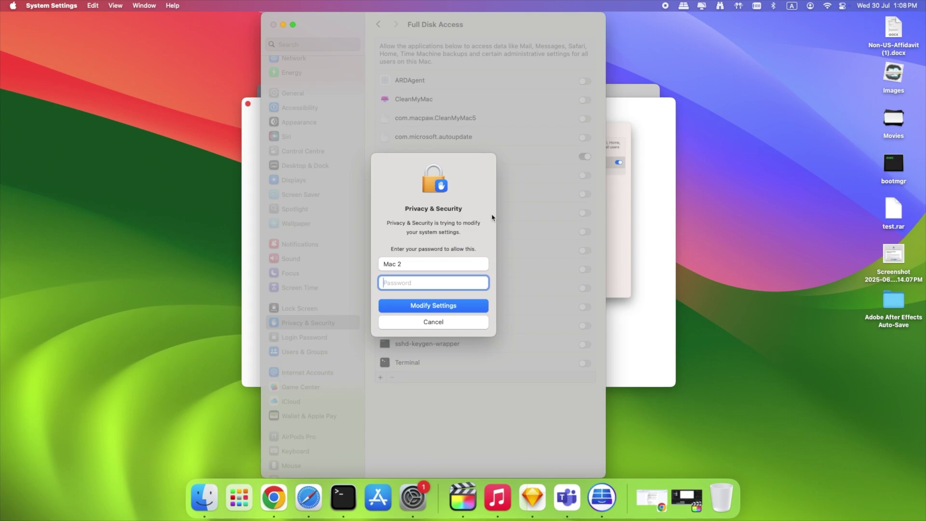
{"action": "type", "text": "•••••••••"}
{"action": "key", "text": "Return"}
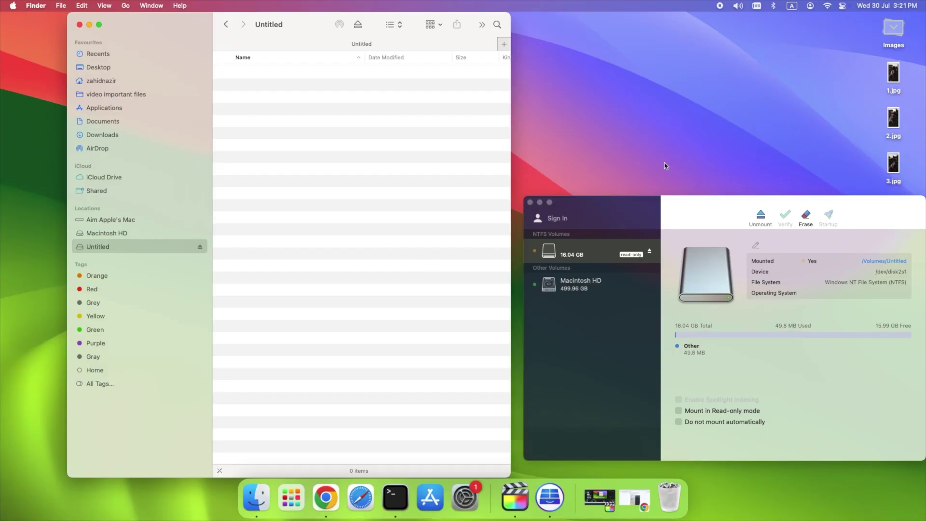
Copy 1.jpg, 2.jpg and 3.jpg onto the drive, then move 3.jpg to the Bin
{"action": "left_click_drag", "start_coordinate": [887, 77], "coordinate": [422, 127]}
{"action": "left_click_drag", "start_coordinate": [833, 71], "coordinate": [569, 193]}
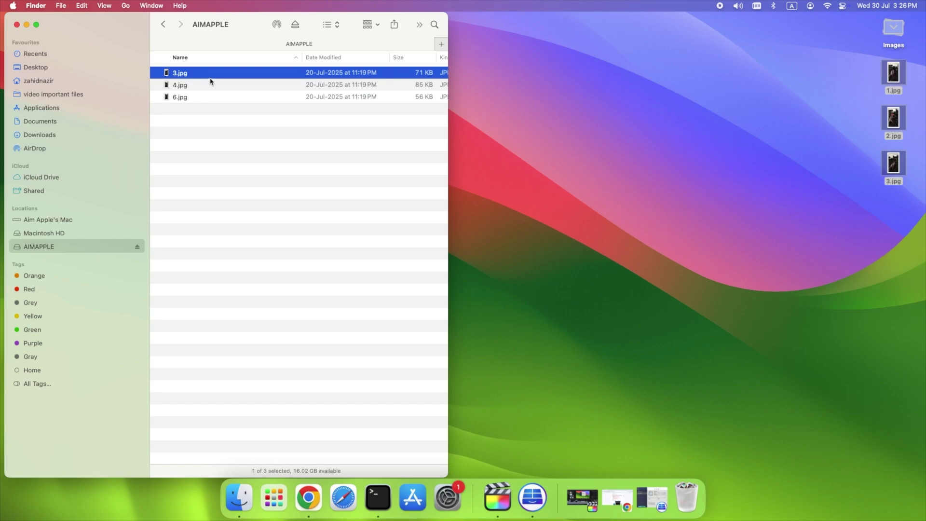
{"action": "right_click", "coordinate": [210, 72]}
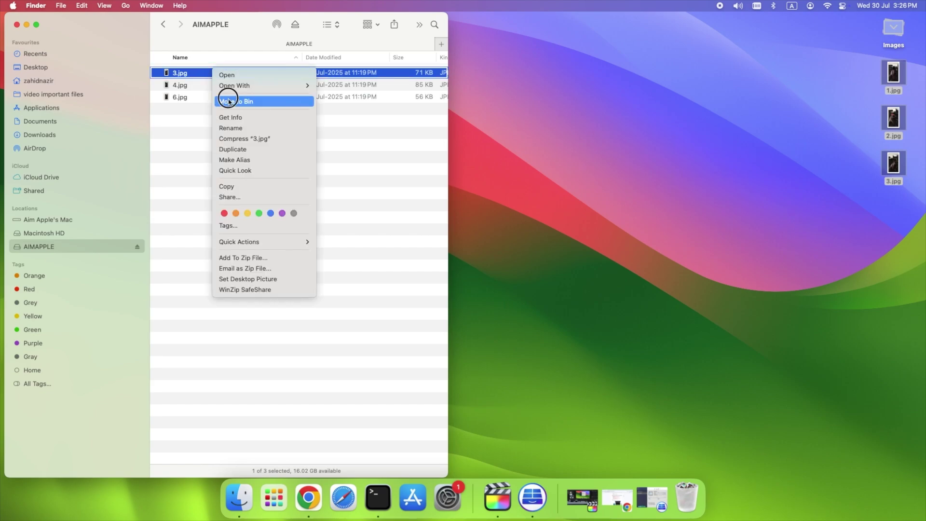
{"action": "left_click", "coordinate": [228, 102]}
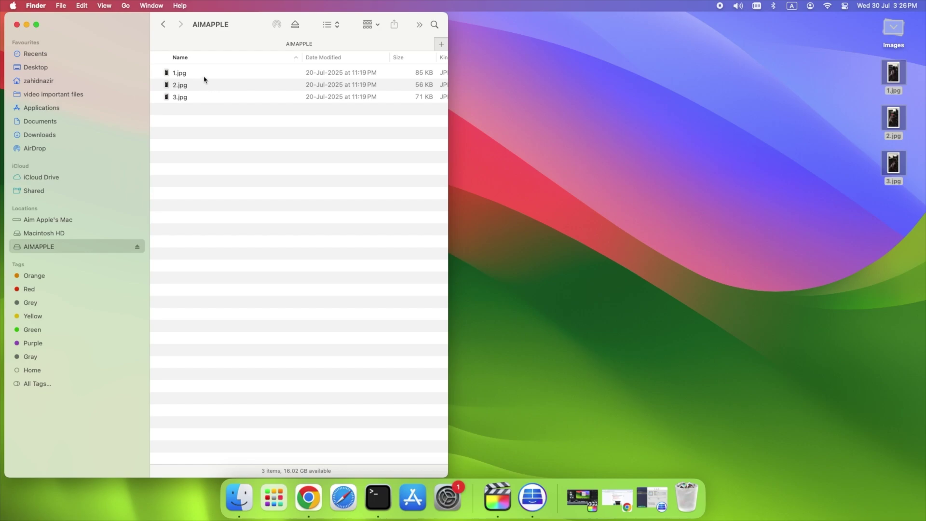
Rename 1.jpg to 4.jpg
{"action": "left_click", "coordinate": [204, 77]}
{"action": "key", "text": "Return"}
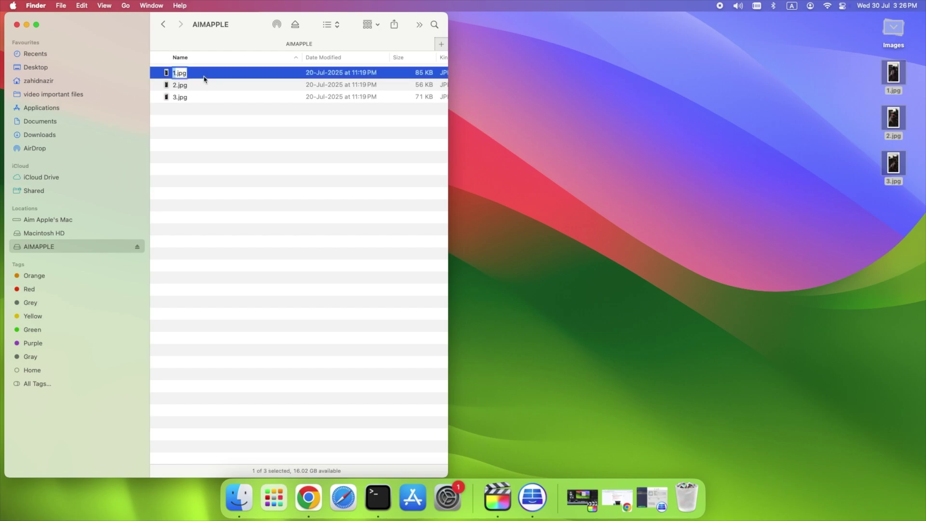
{"action": "type", "text": "4"}
{"action": "key", "text": "Return"}
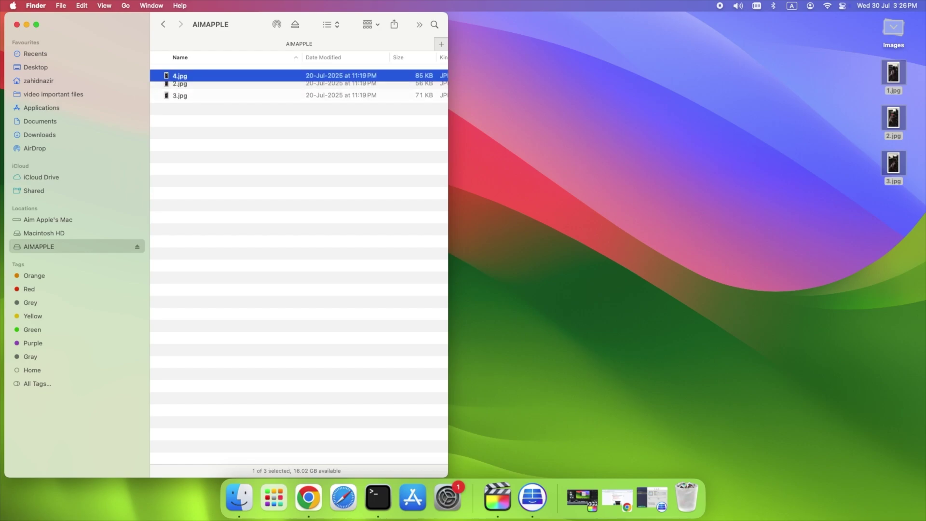
{"action": "key", "text": "Up"}
{"action": "key", "text": "Up"}
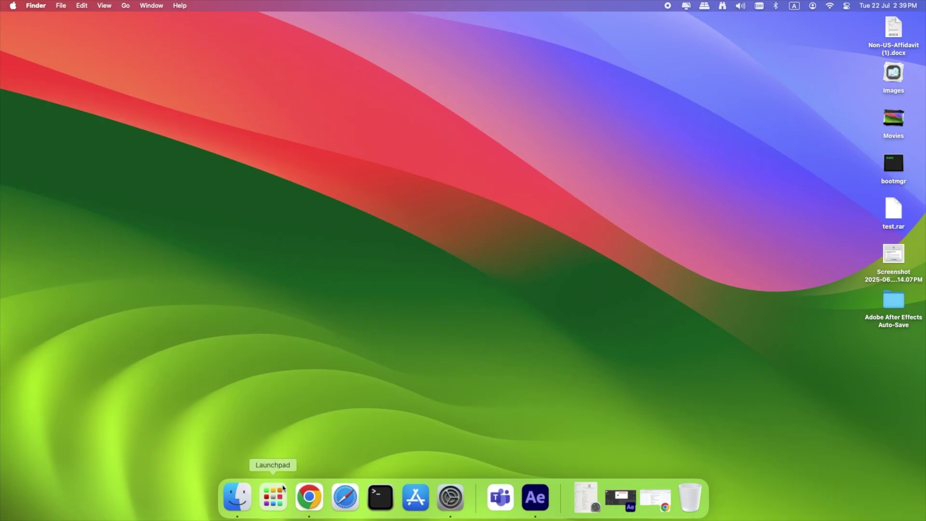
Launch NTFS for Mac and mount the 16.04 GB WIN81X64_PROVL_ENU_JAN2023 USB volume
{"action": "left_click", "coordinate": [272, 495]}
{"action": "type", "text": "ntf"}
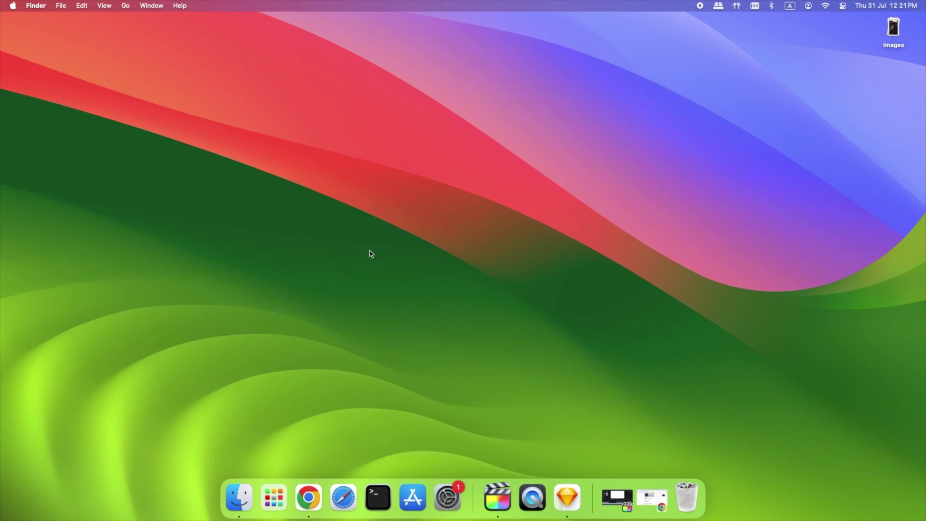
{"action": "left_click", "coordinate": [716, 8]}
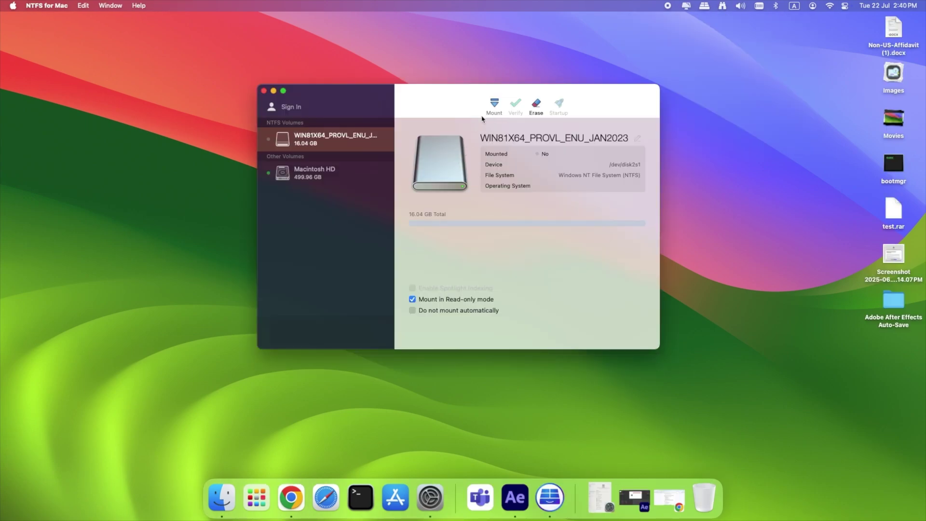
{"action": "left_click", "coordinate": [494, 104]}
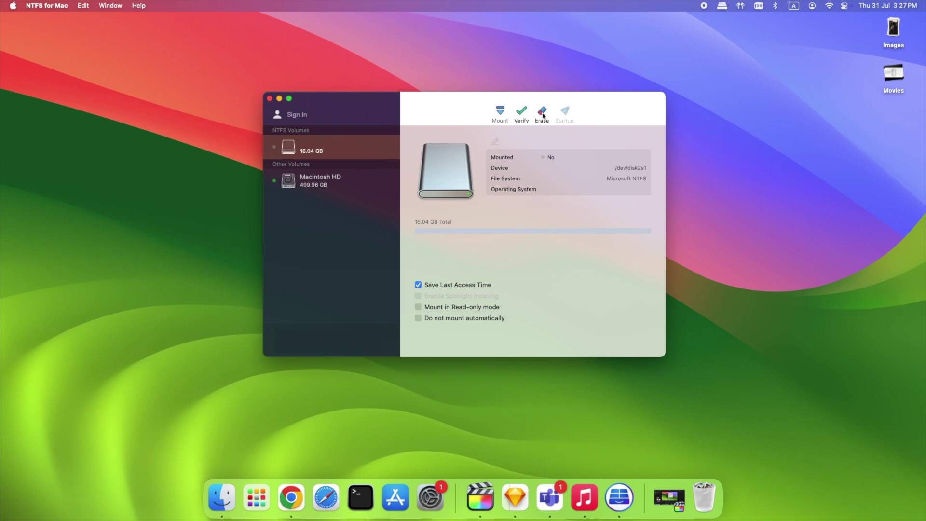
Check the Erase format list, keep Microsoft NTFS, and enable Mount in Read-only mode
{"action": "left_click", "coordinate": [542, 115]}
{"action": "left_click", "coordinate": [599, 226]}
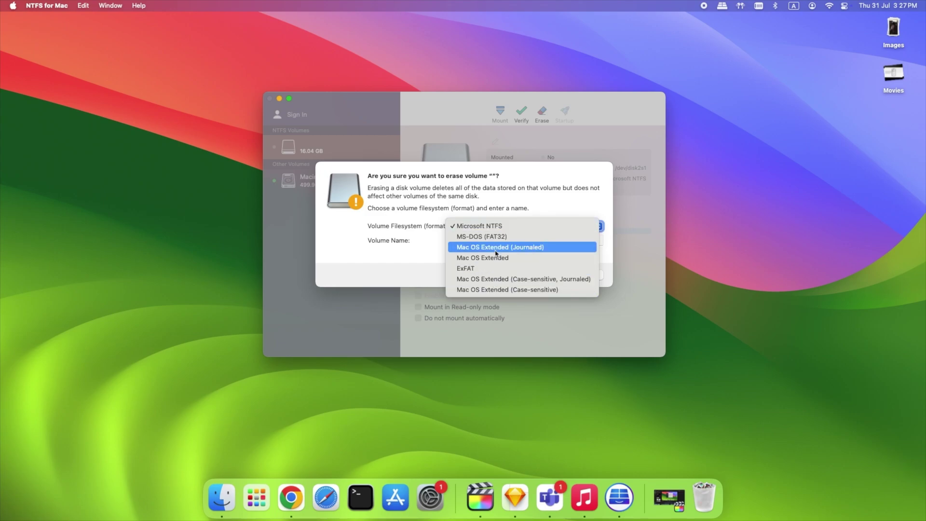
{"action": "left_click", "coordinate": [542, 227]}
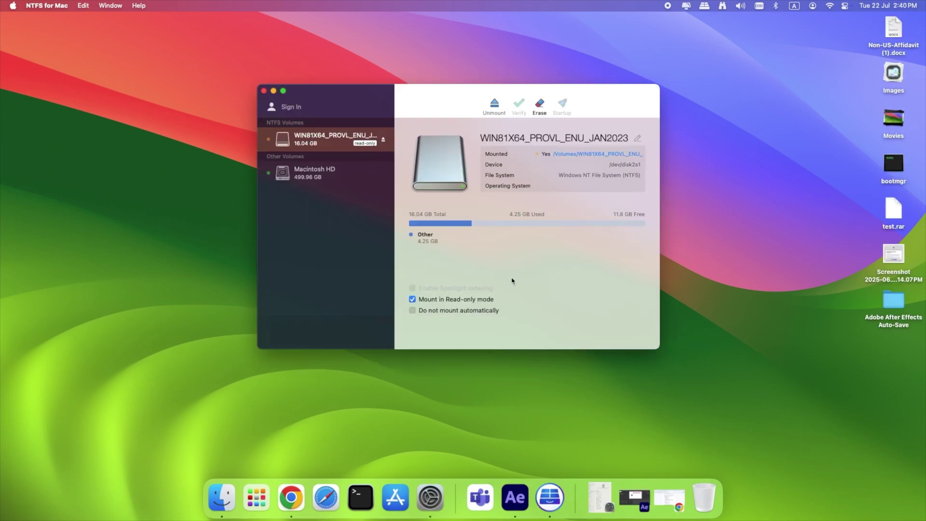
{"action": "left_click", "coordinate": [414, 301]}
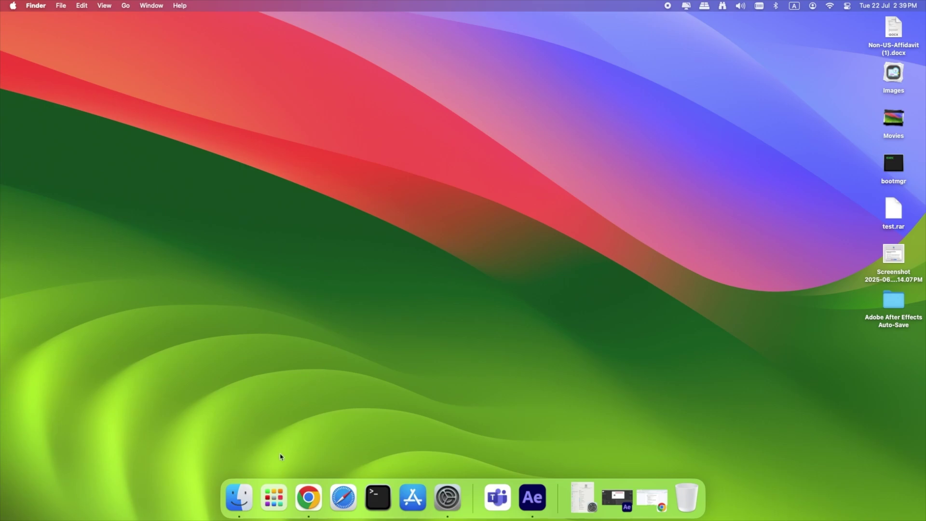
Launch NTFS for Mac, start the kernel extension setup, and open Privacy & Security settings
{"action": "left_click", "coordinate": [281, 499]}
{"action": "type", "text": "nt"}
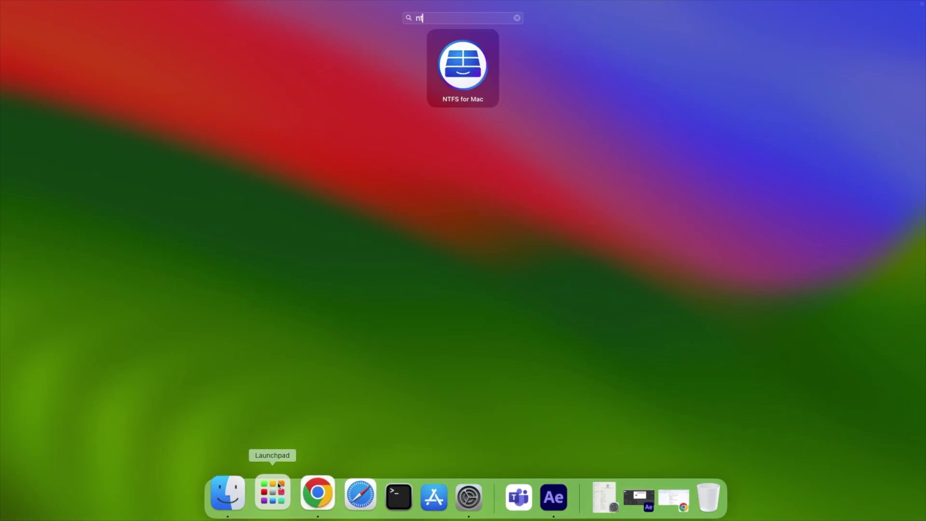
{"action": "left_click", "coordinate": [456, 77]}
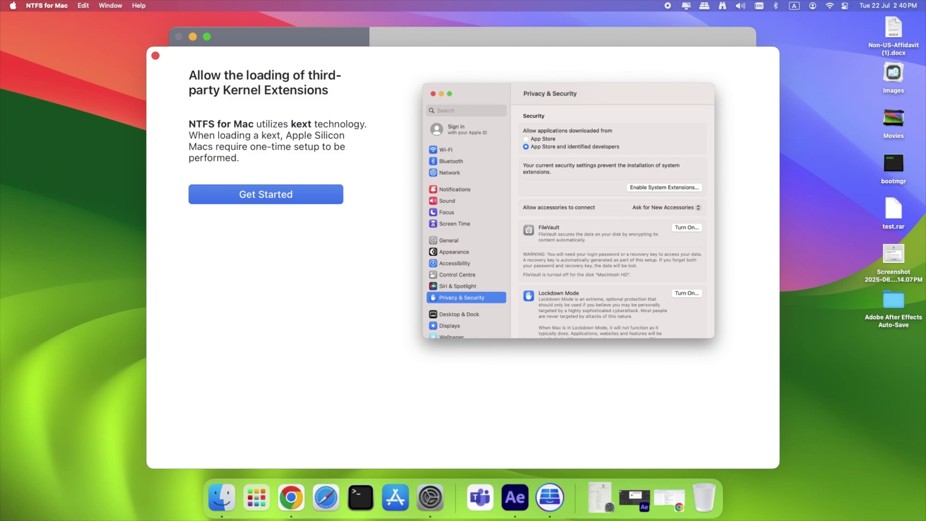
{"action": "key", "text": "Return"}
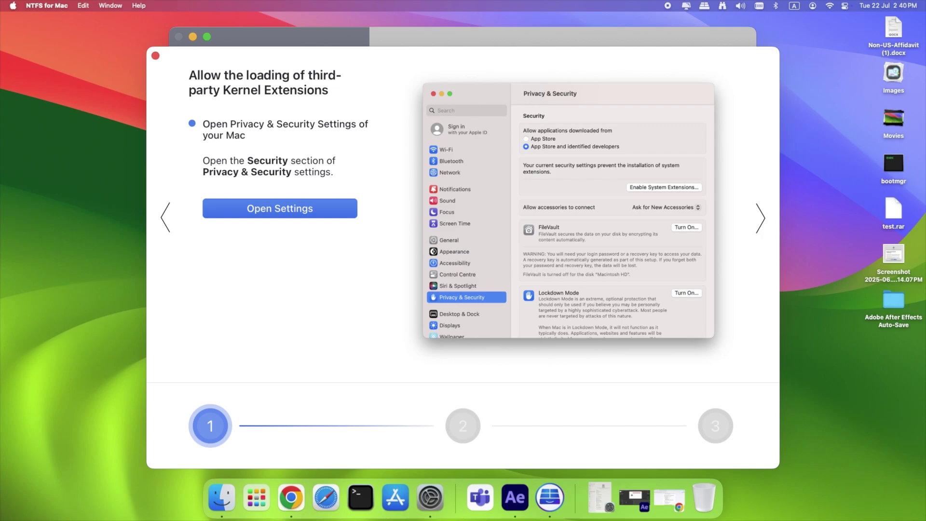
{"action": "key", "text": "Return"}
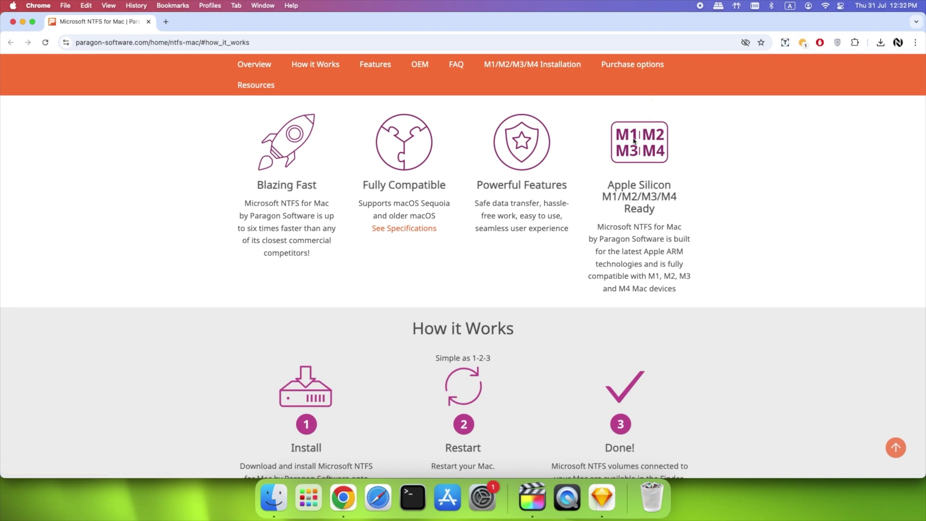
{"action": "left_click_drag", "start_coordinate": [610, 213], "coordinate": [577, 170]}
{"action": "left_click", "coordinate": [674, 276]}
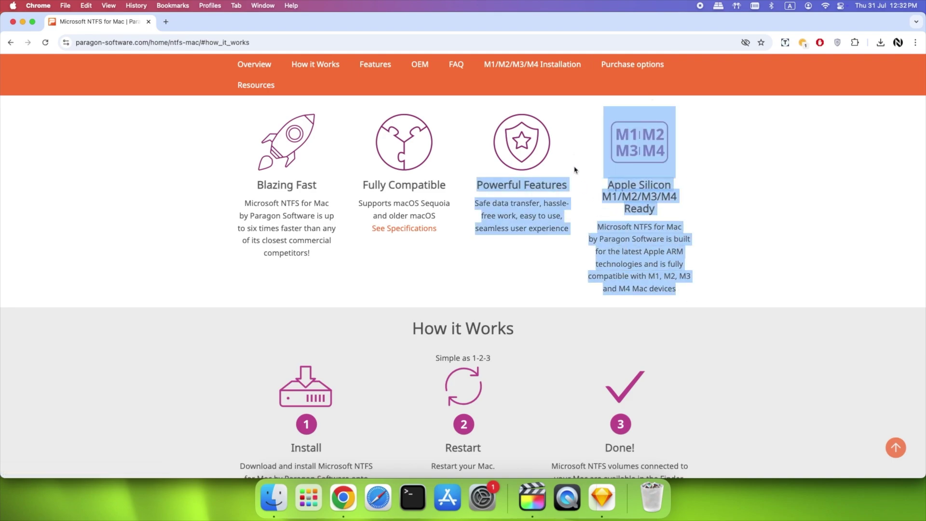
{"action": "left_click", "coordinate": [544, 212]}
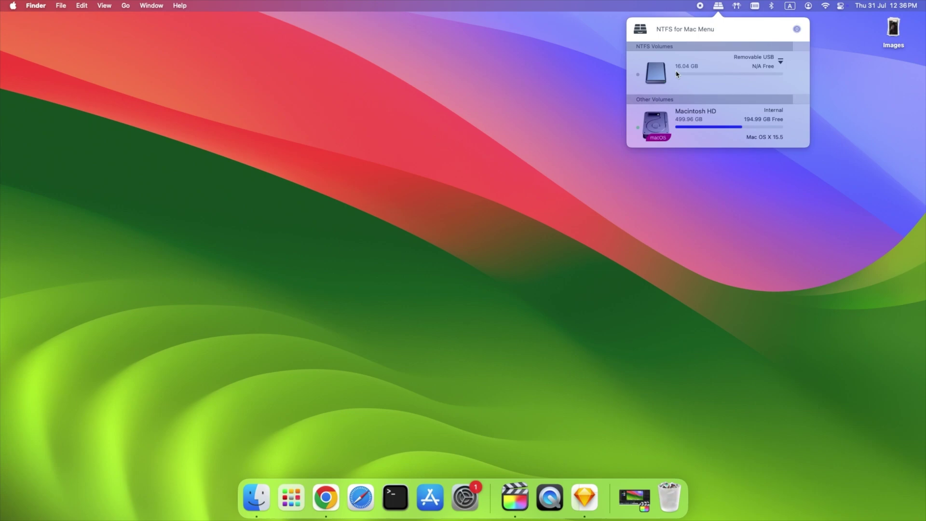
Reveal the Mount option for the unmounted 16.04 GB USB volume in the NTFS for Mac menu
{"action": "mouse_move", "coordinate": [763, 70]}
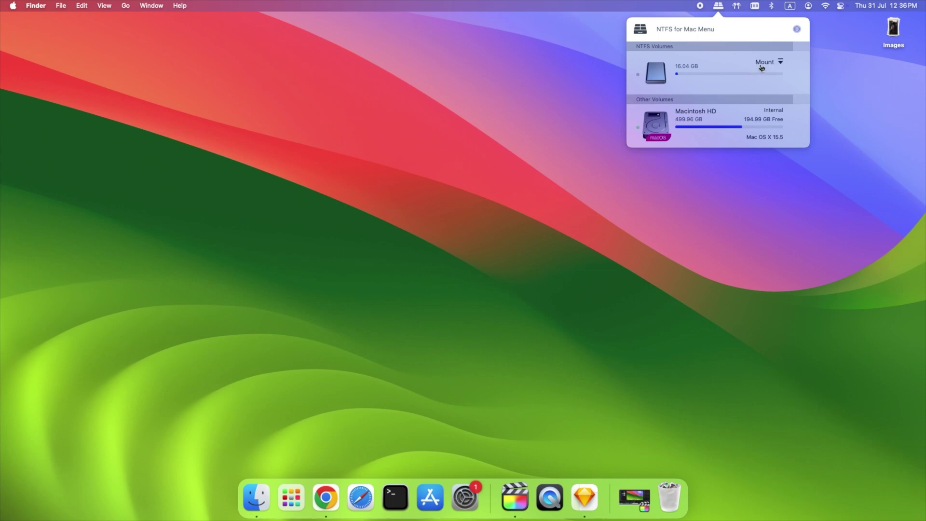